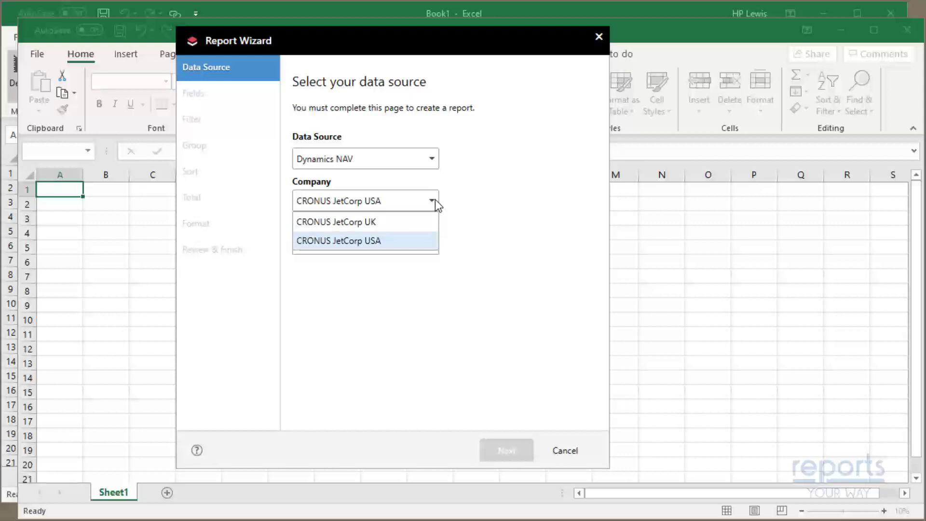
pyautogui.click(436, 203)
pyautogui.click(428, 244)
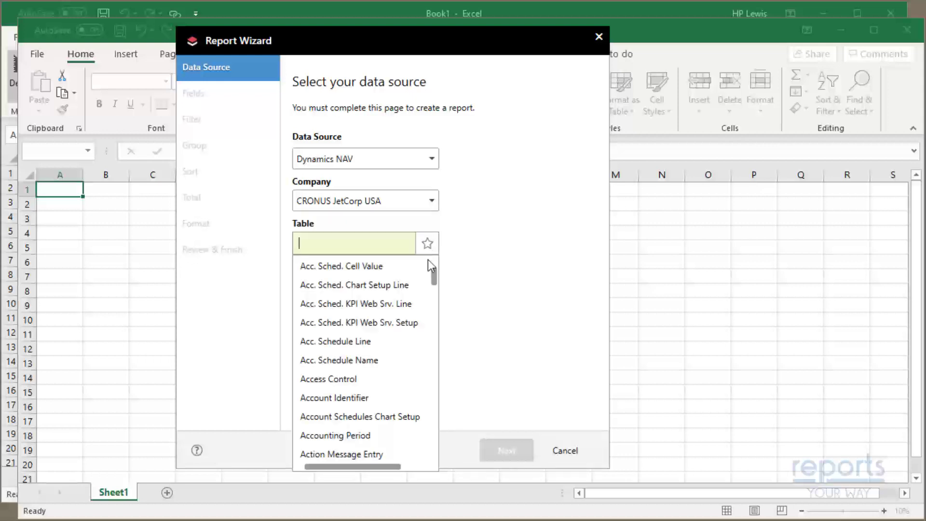
pyautogui.moveTo(432, 271); pyautogui.dragTo(442, 314)
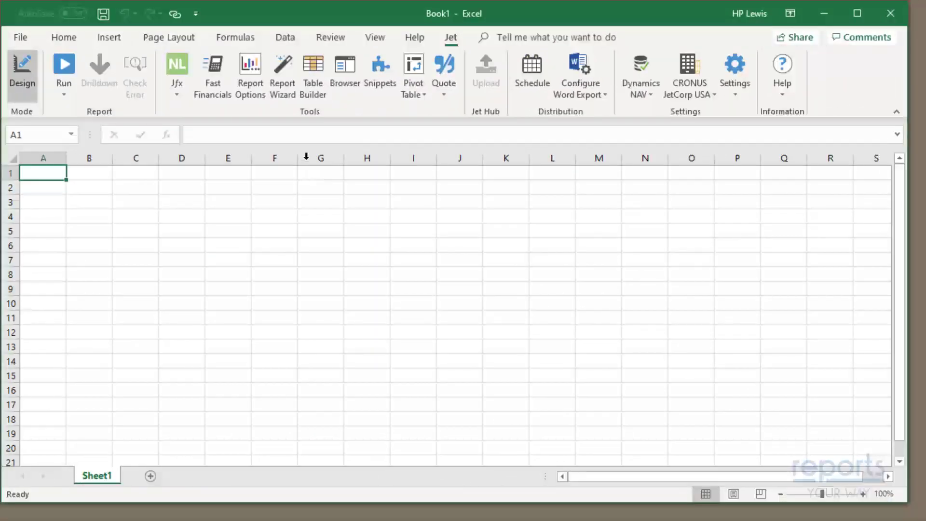
# Step: Start the Report Wizard, keeping Dynamics NAV as the data source and CRONUS JetCorp USA as the company
pyautogui.click(278, 70)
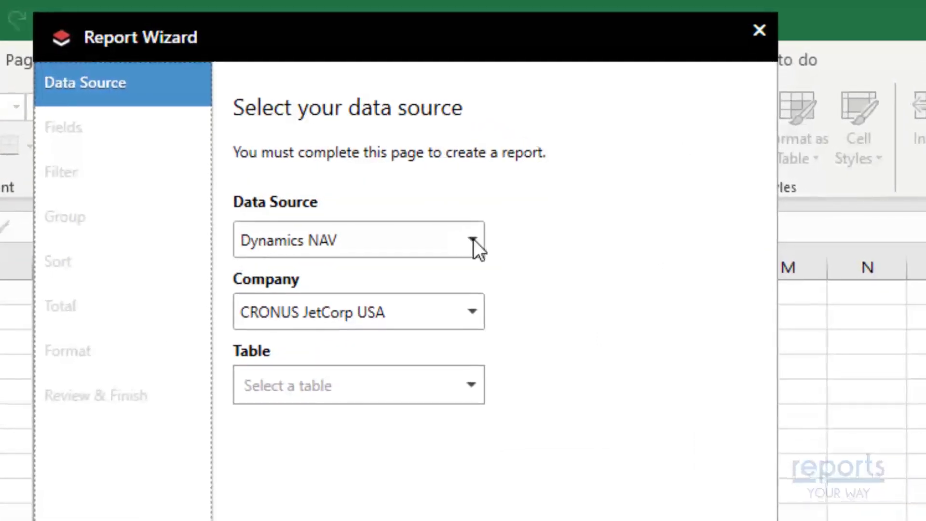
pyautogui.click(473, 239)
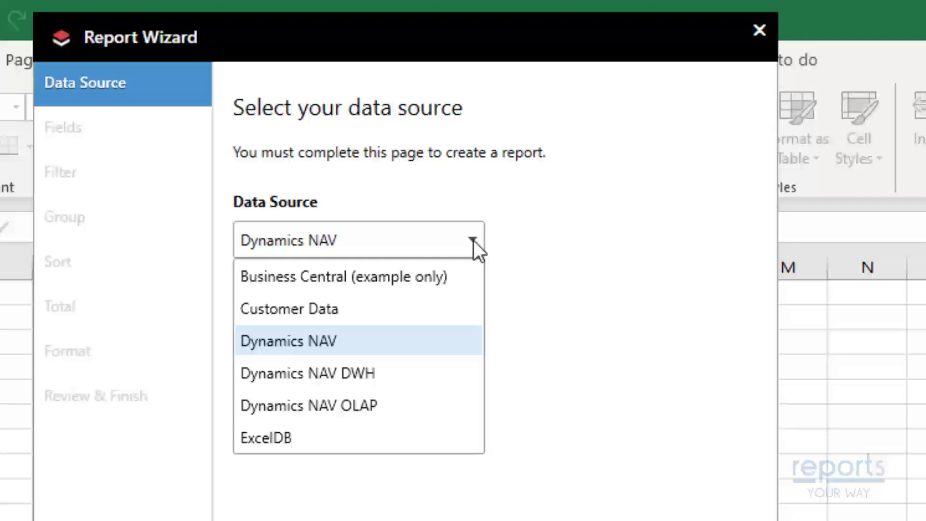
pyautogui.click(473, 239)
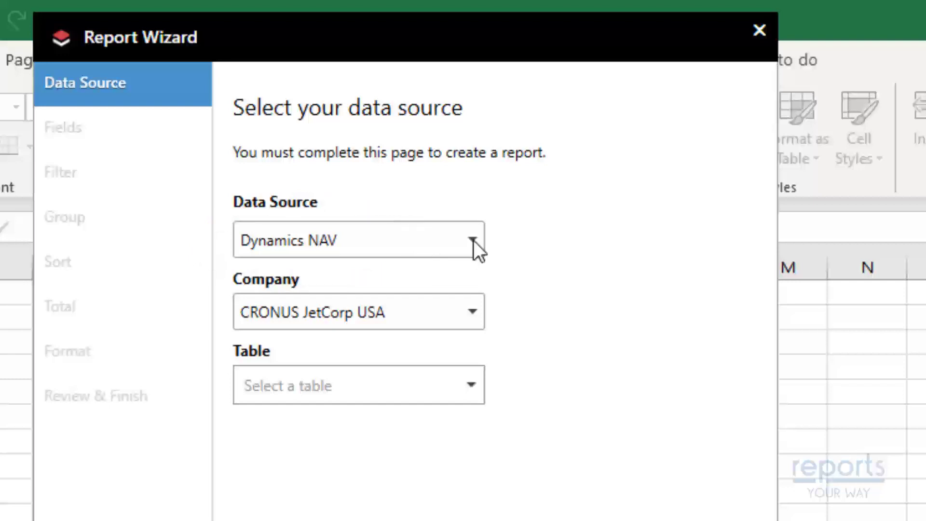
pyautogui.click(477, 311)
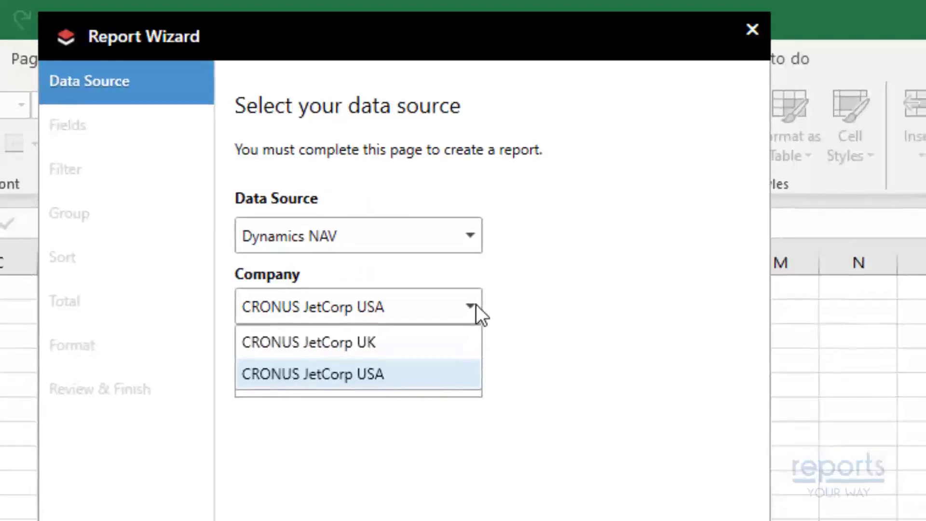
pyautogui.click(477, 314)
# Step: Limit the table list to favorites, search it for "cust", choose the Customer table and proceed to field selection
pyautogui.click(464, 364)
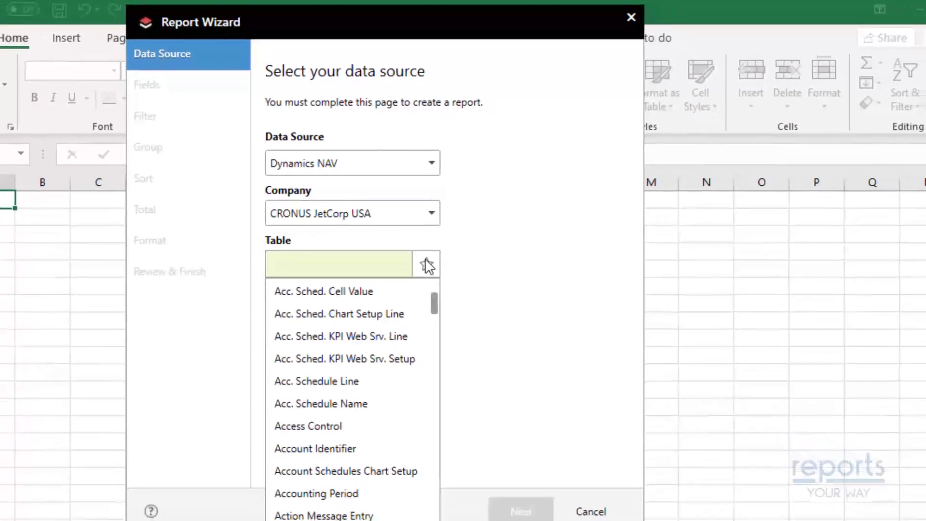
pyautogui.moveTo(434, 304); pyautogui.dragTo(443, 338)
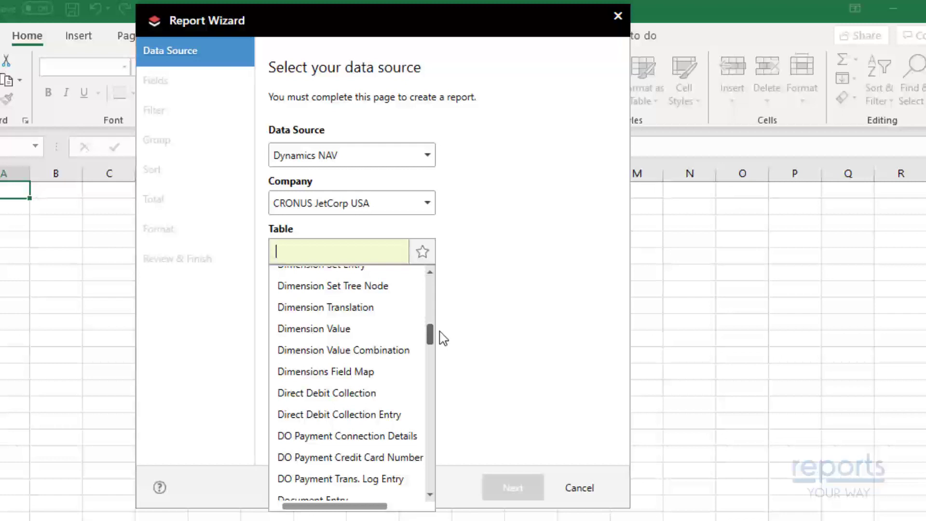
pyautogui.moveTo(429, 334); pyautogui.dragTo(431, 285)
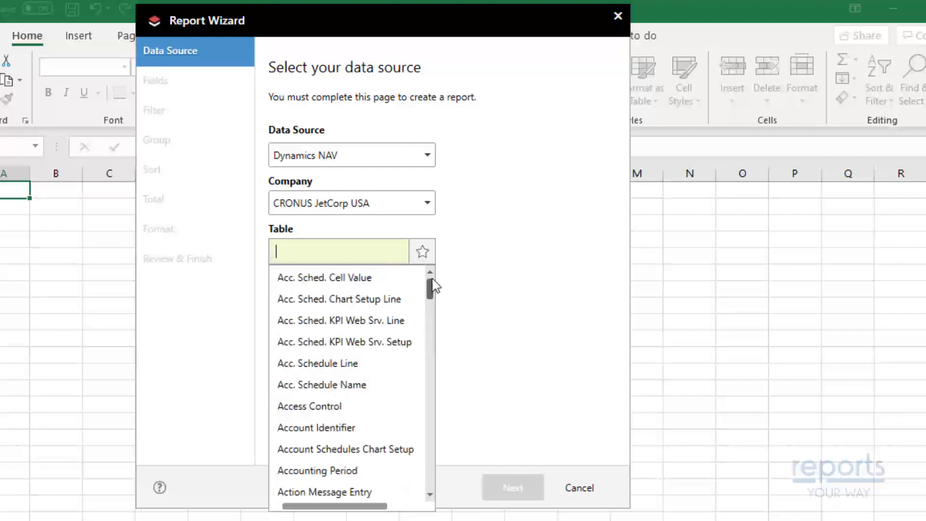
pyautogui.click(425, 253)
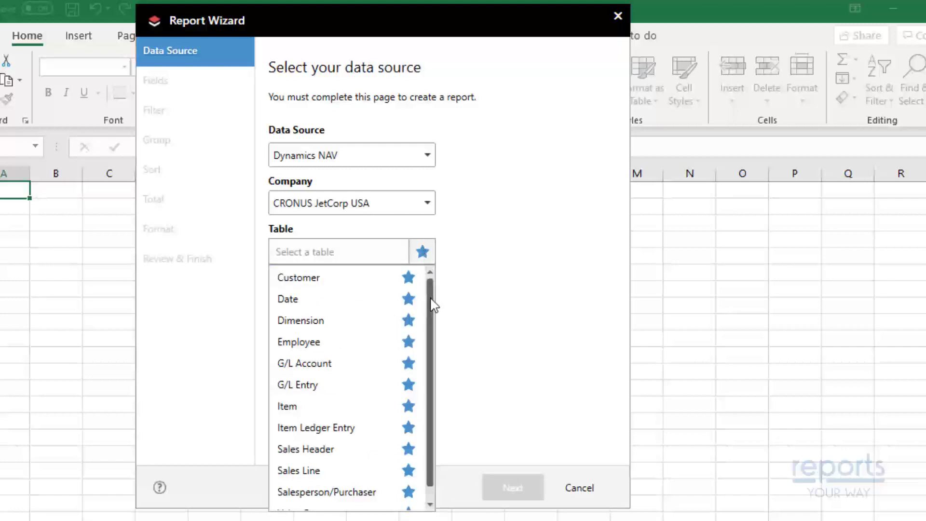
pyautogui.moveTo(432, 300); pyautogui.dragTo(434, 333)
pyautogui.click(361, 251)
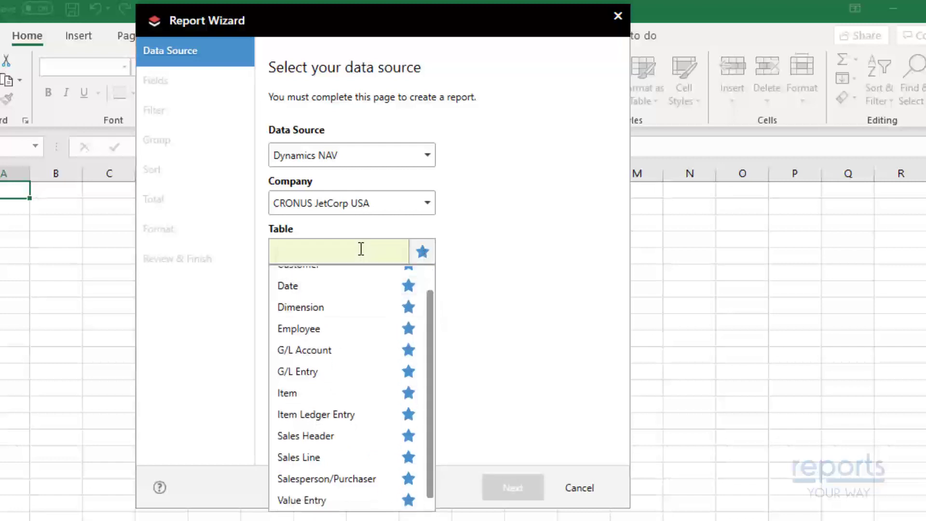
pyautogui.write('cust')
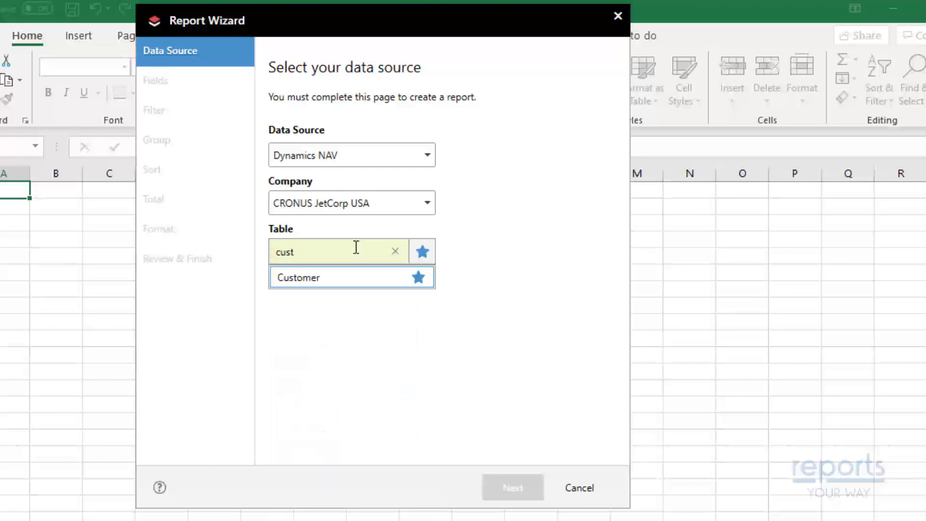
pyautogui.click(343, 282)
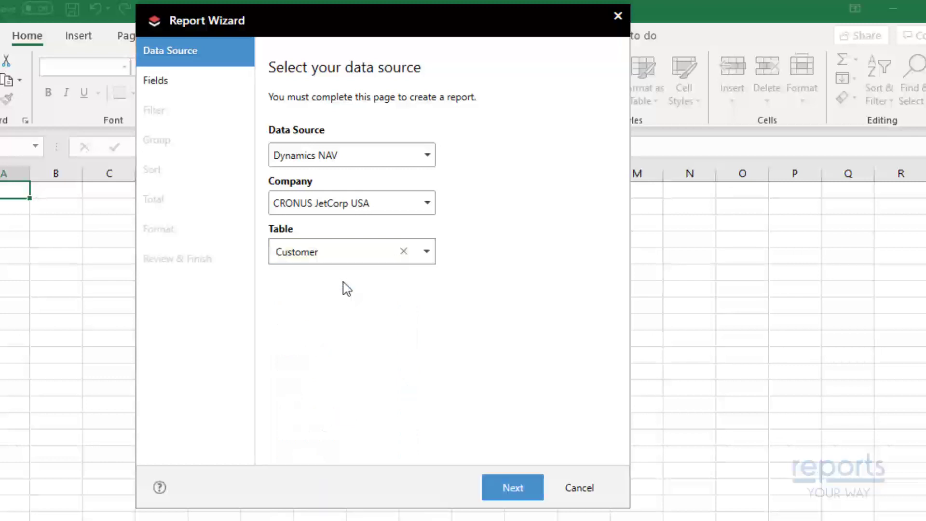
pyautogui.click(512, 488)
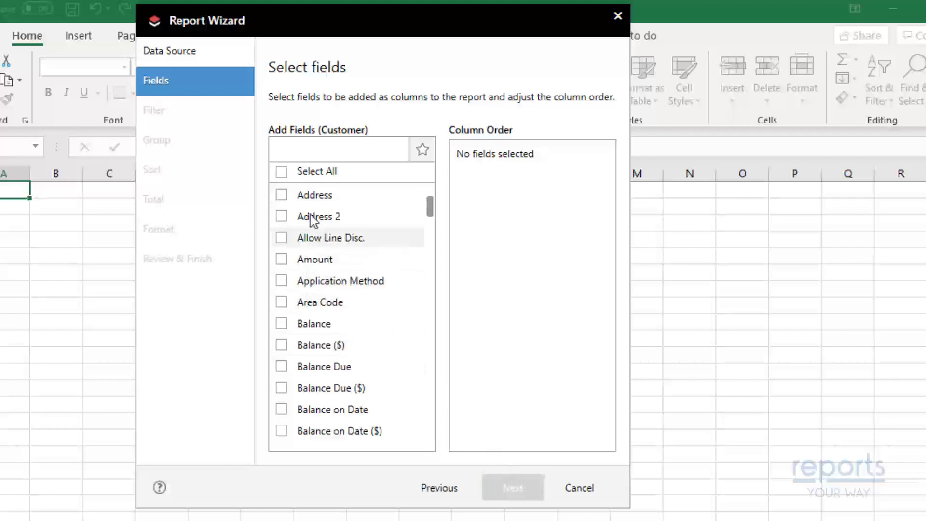
# Step: Add the Address, Balance and Name fields of the Customer table as report columns, searching "na" for Name
pyautogui.click(281, 196)
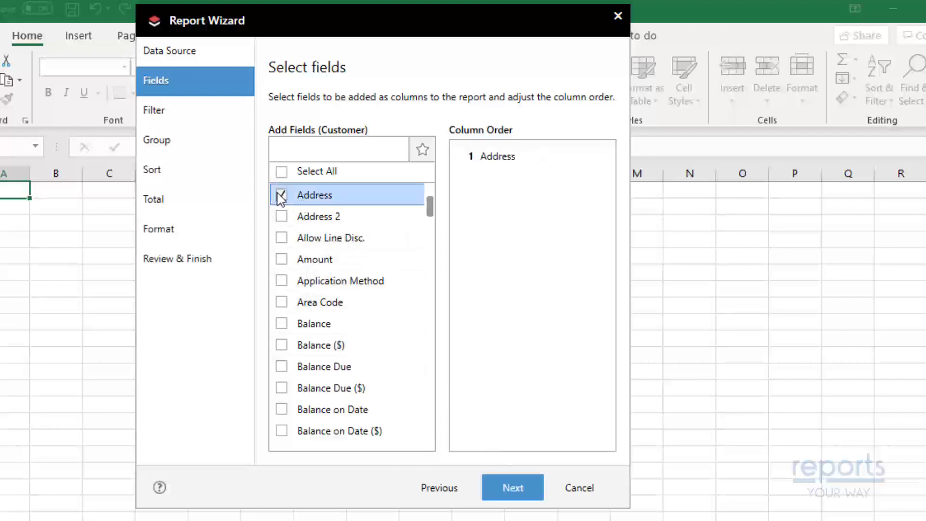
pyautogui.click(281, 324)
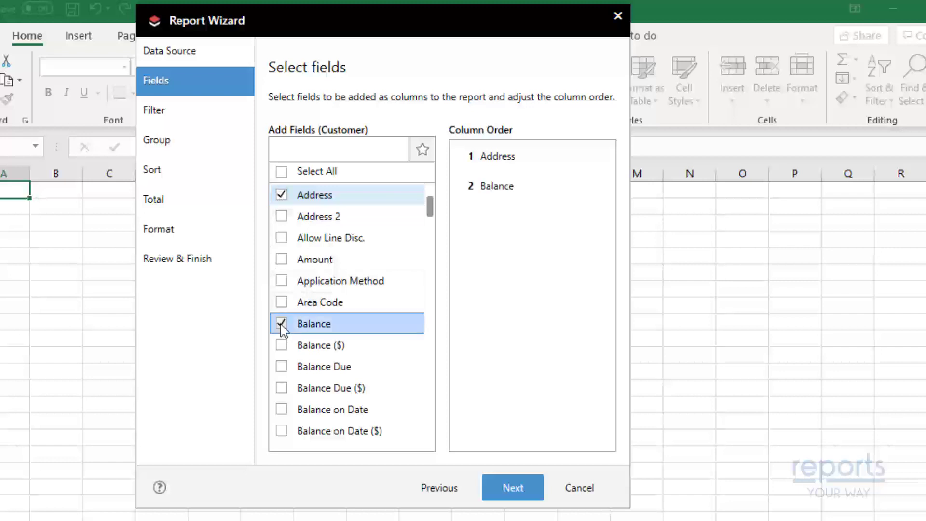
pyautogui.click(319, 149)
pyautogui.write('na')
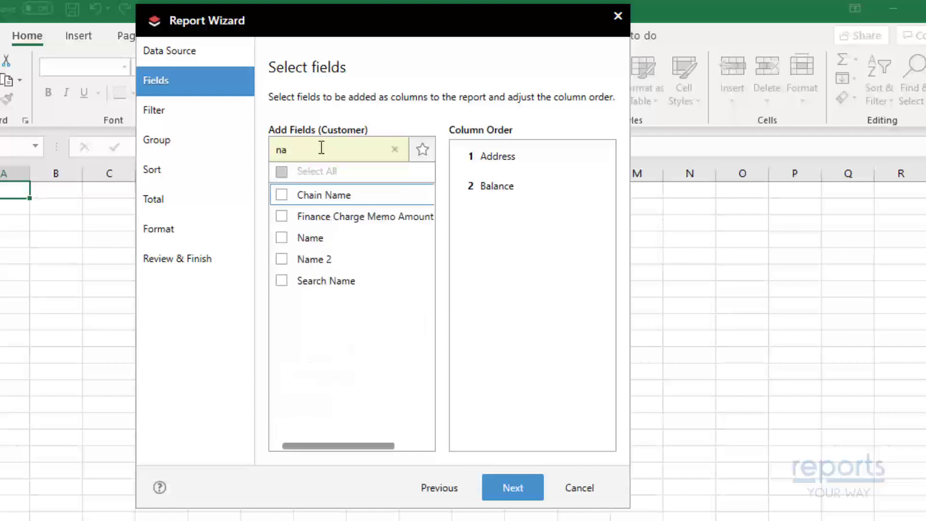
pyautogui.click(282, 238)
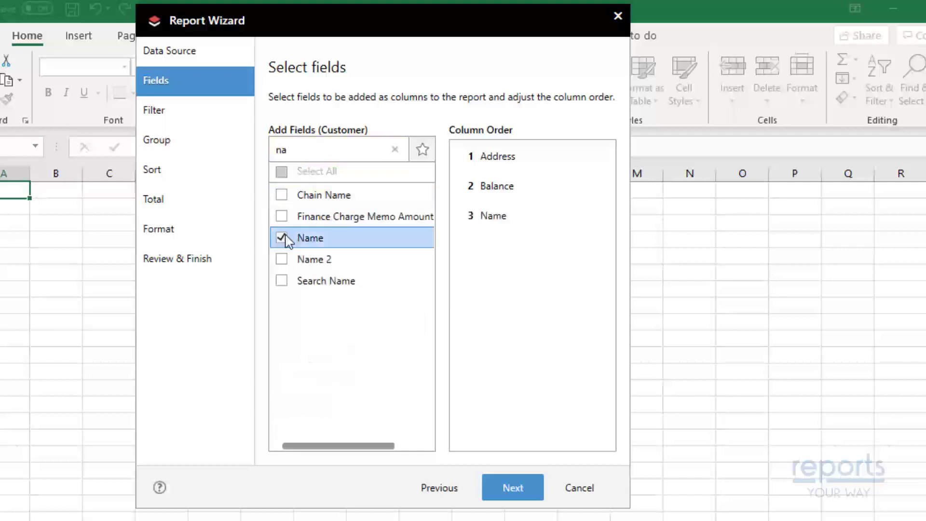
# Step: Add the State field by searching "sta", and move Name to the first position in the column order
pyautogui.moveTo(316, 149); pyautogui.dragTo(281, 158)
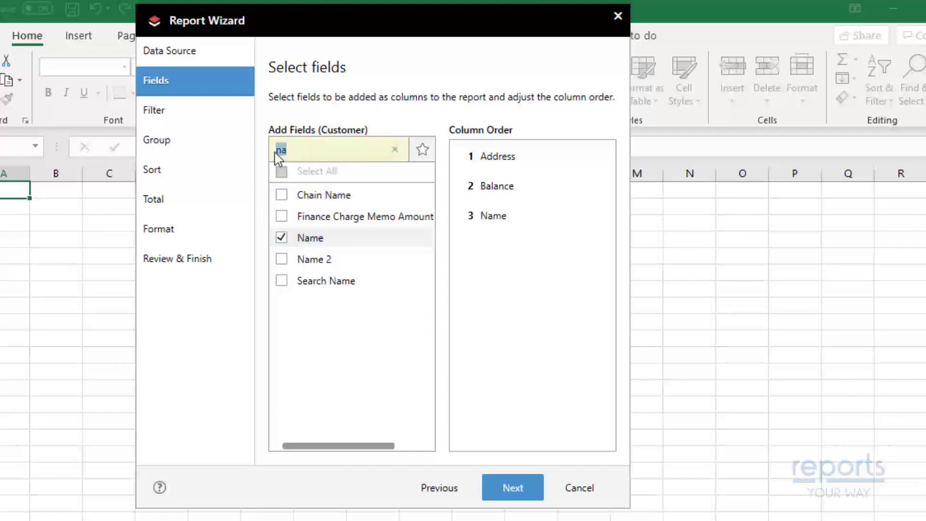
pyautogui.write('st')
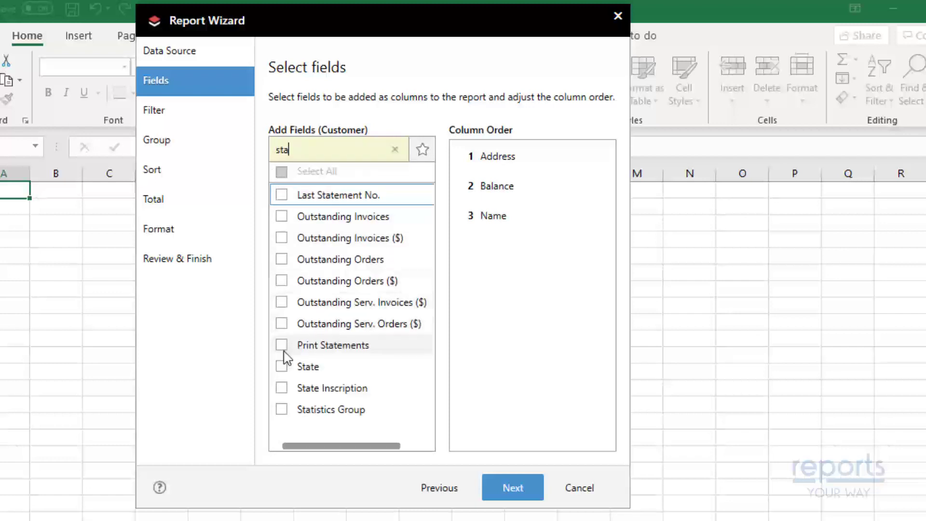
pyautogui.click(280, 367)
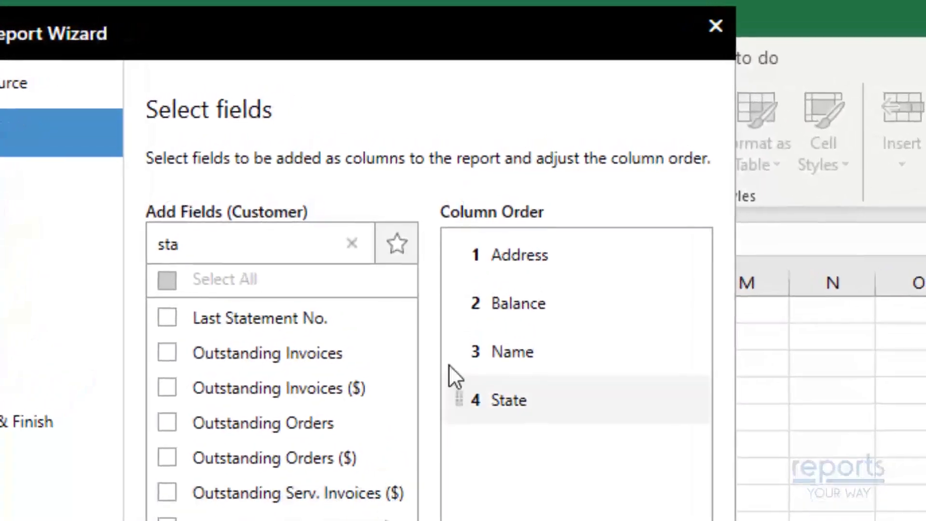
pyautogui.moveTo(456, 362); pyautogui.dragTo(472, 269)
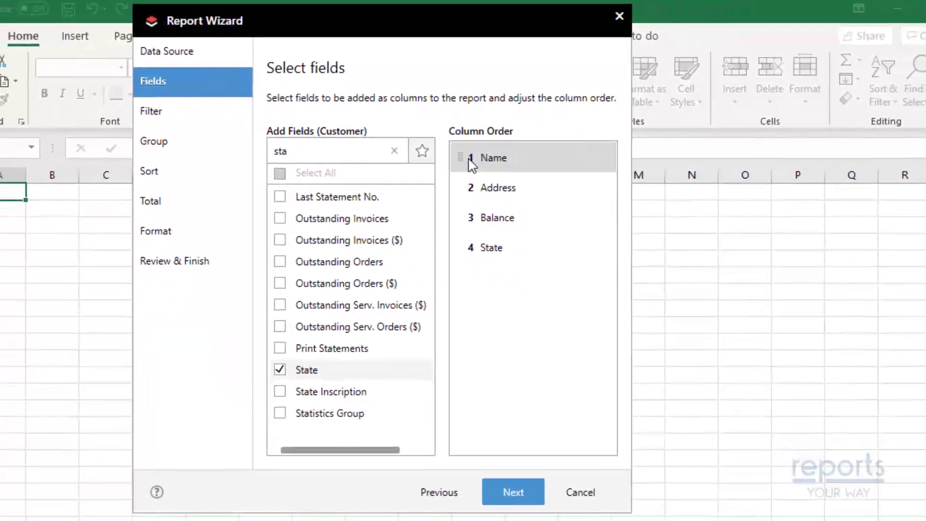
pyautogui.click(511, 494)
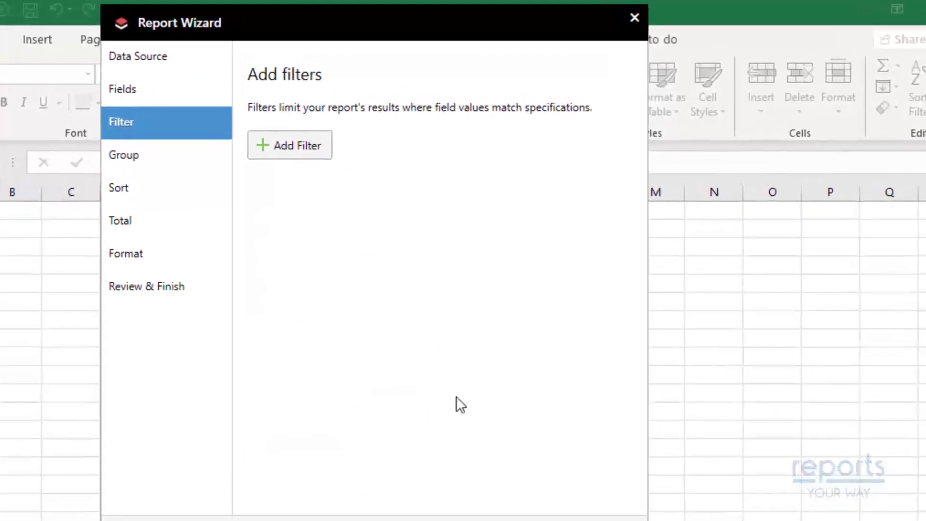
# Step: Add a filter on Balance with the value <>0 and make it a report option set at run time
pyautogui.click(289, 150)
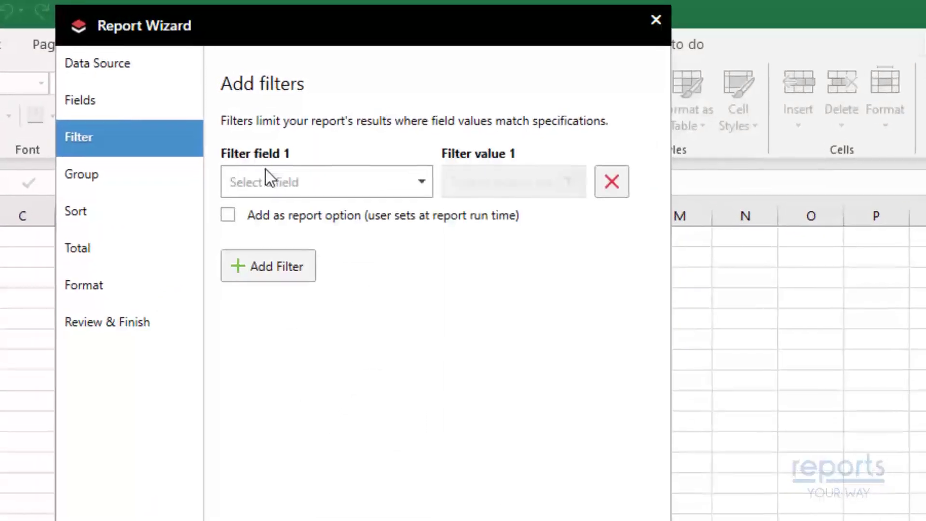
pyautogui.click(264, 193)
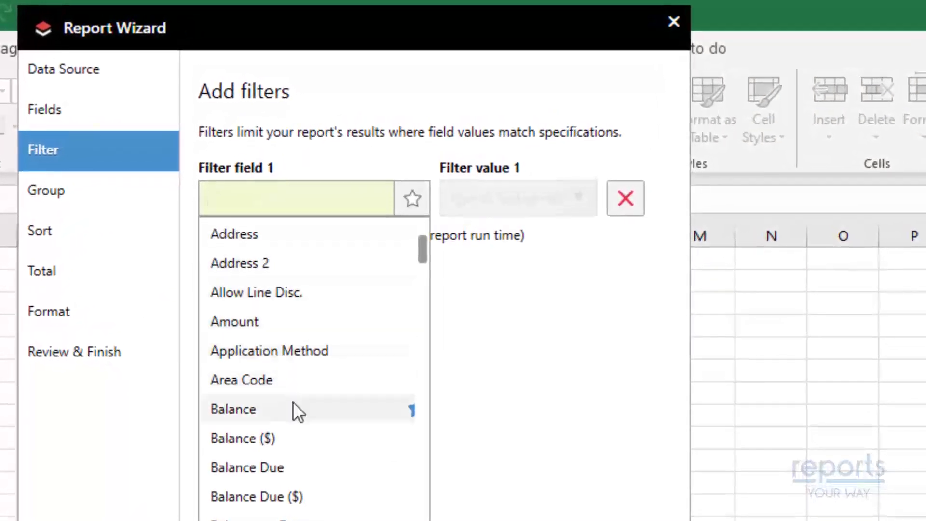
pyautogui.click(293, 405)
pyautogui.click(493, 205)
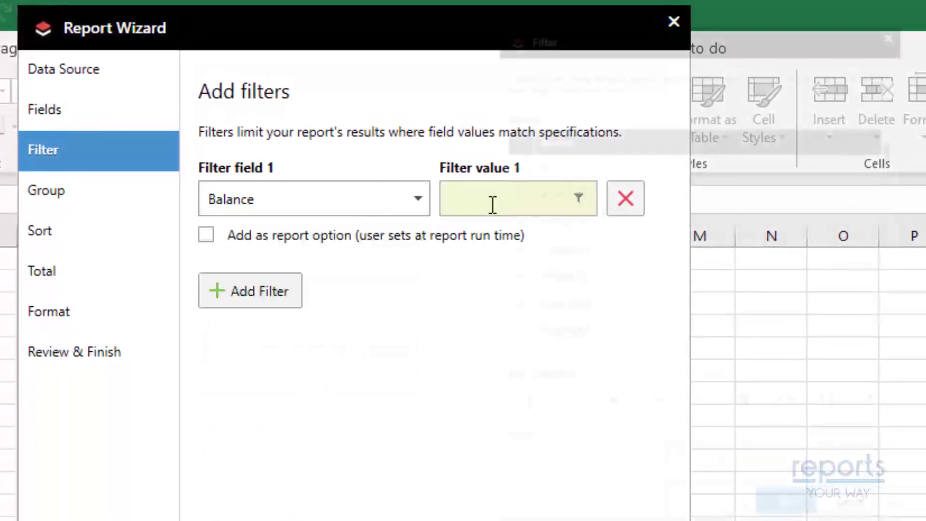
pyautogui.write('<>0')
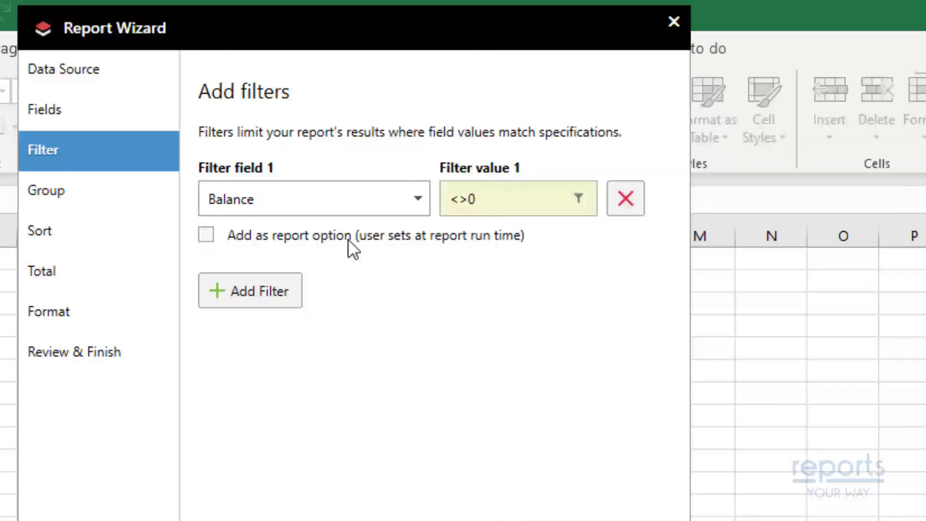
pyautogui.click(208, 234)
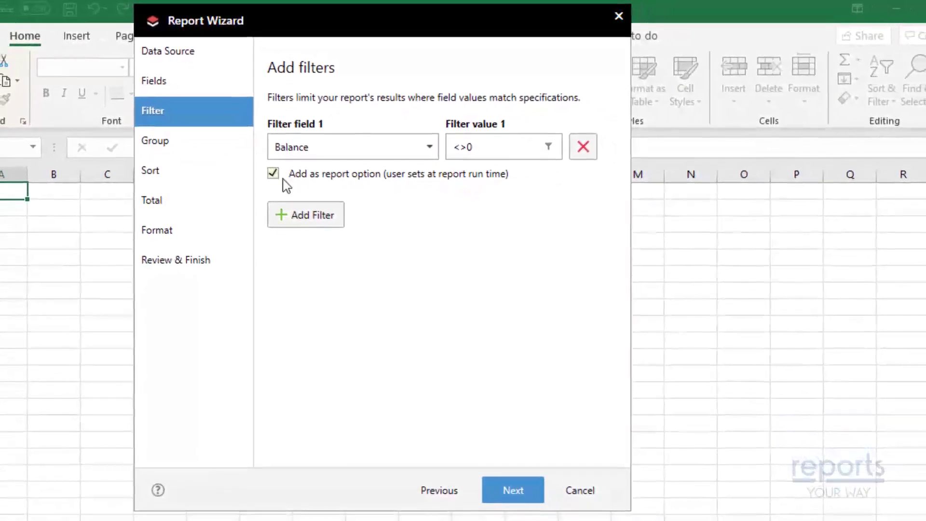
pyautogui.click(514, 488)
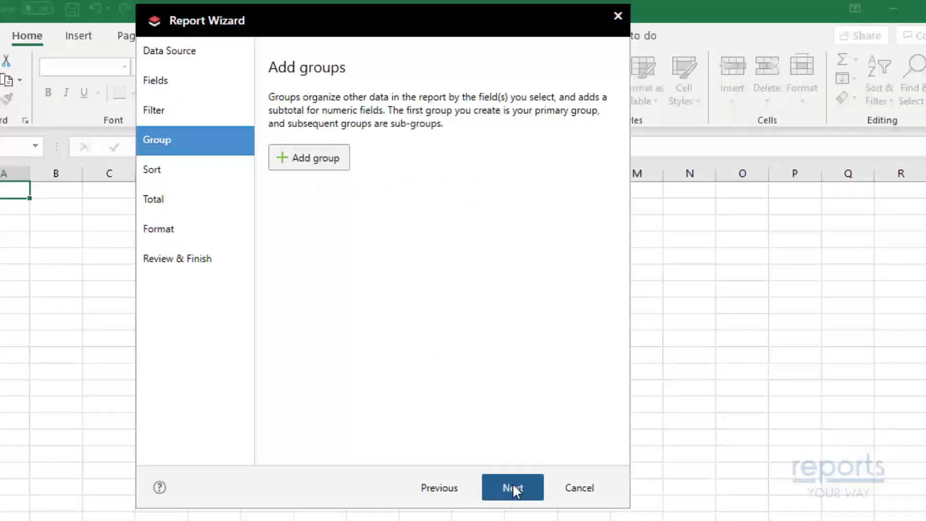
# Step: Group the report by State and proceed to the sorting settings
pyautogui.click(303, 156)
pyautogui.click(317, 171)
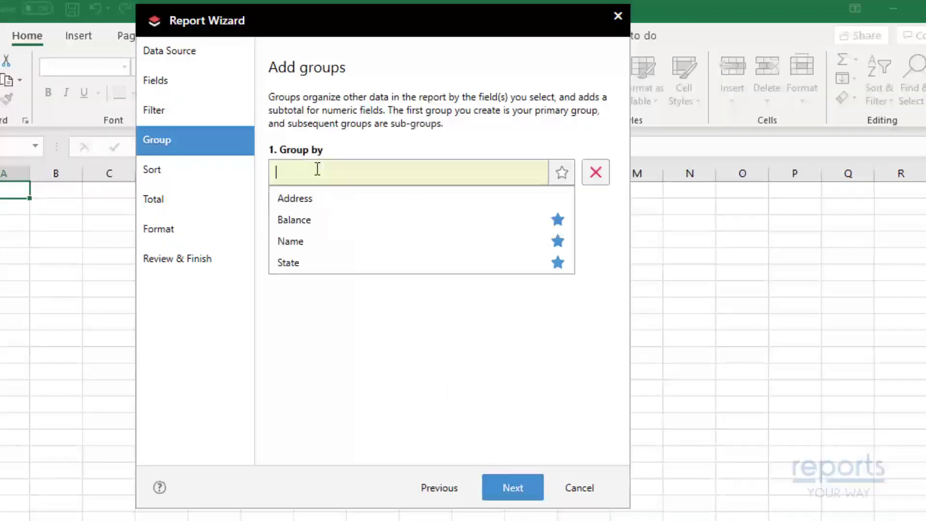
pyautogui.click(302, 263)
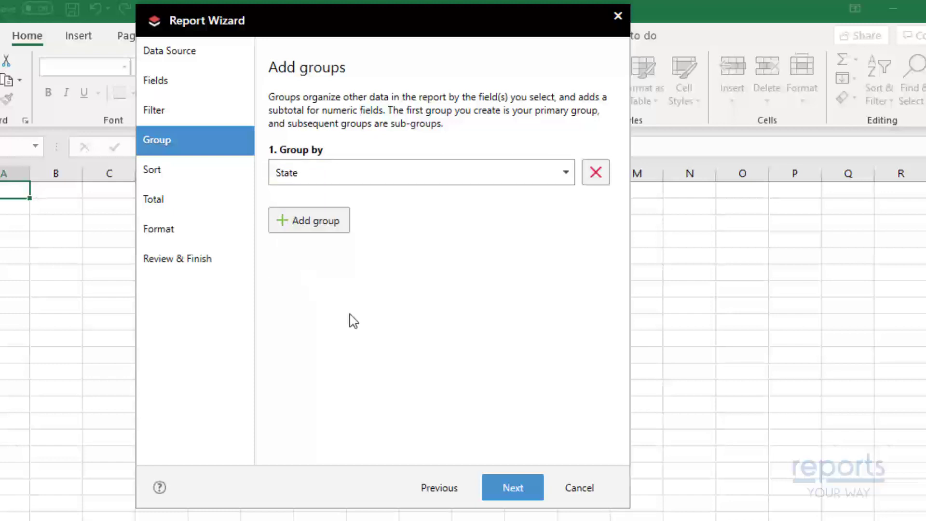
pyautogui.click(513, 494)
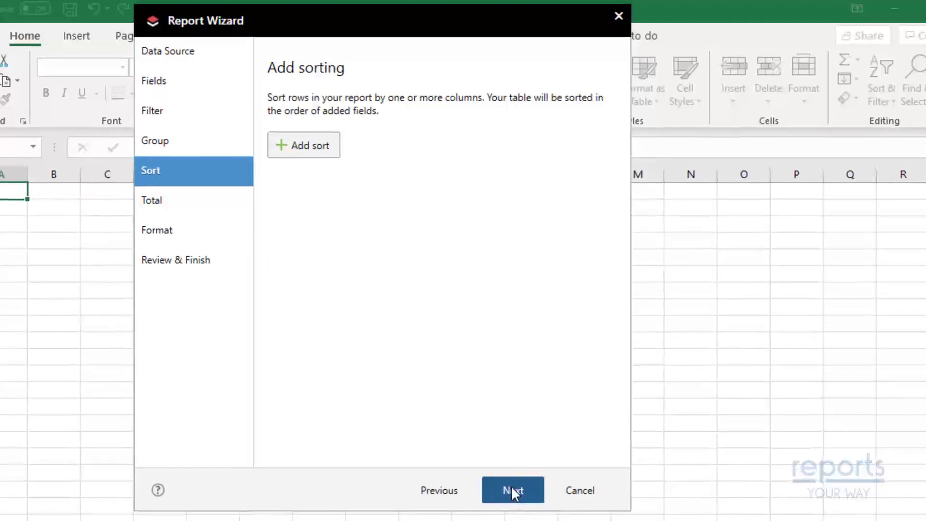
# Step: Sort the report by Balance in descending order and add totals for the Balance field
pyautogui.click(299, 150)
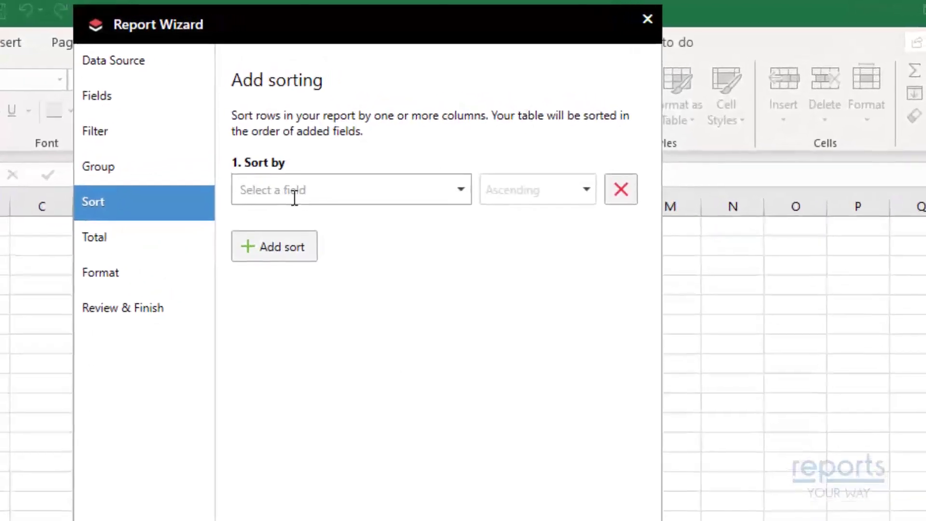
pyautogui.click(301, 182)
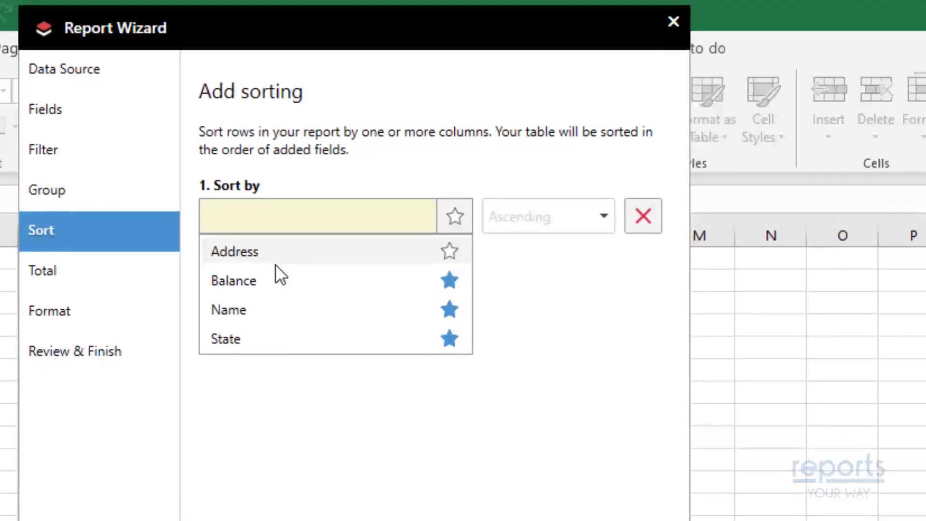
pyautogui.click(276, 278)
pyautogui.click(592, 224)
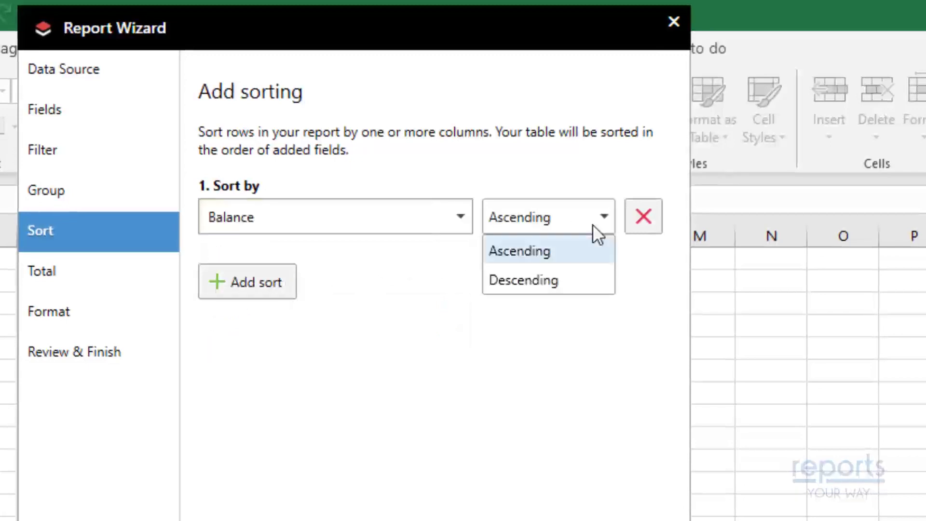
pyautogui.click(572, 279)
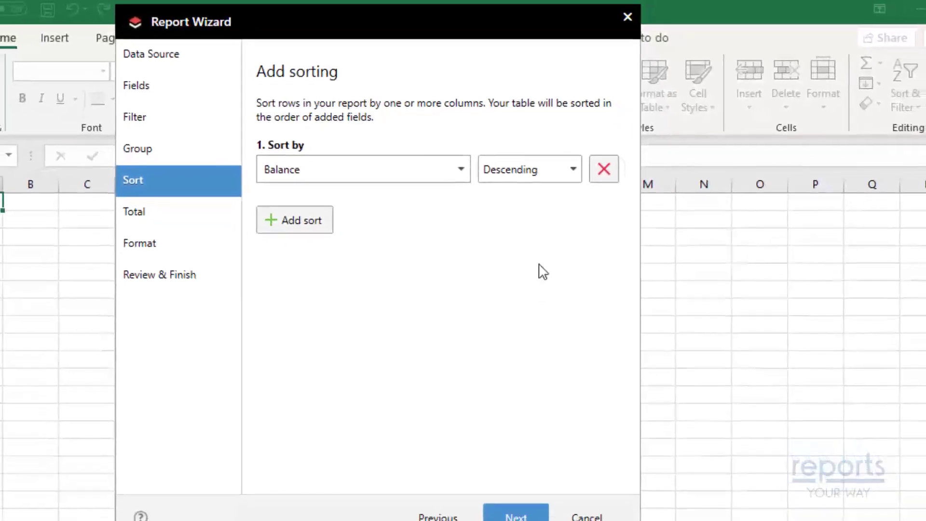
pyautogui.click(515, 505)
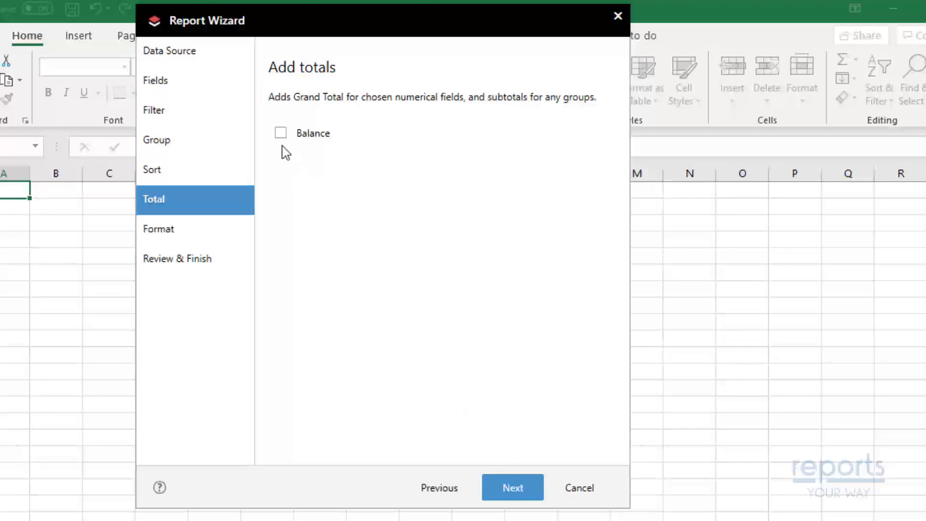
pyautogui.click(281, 134)
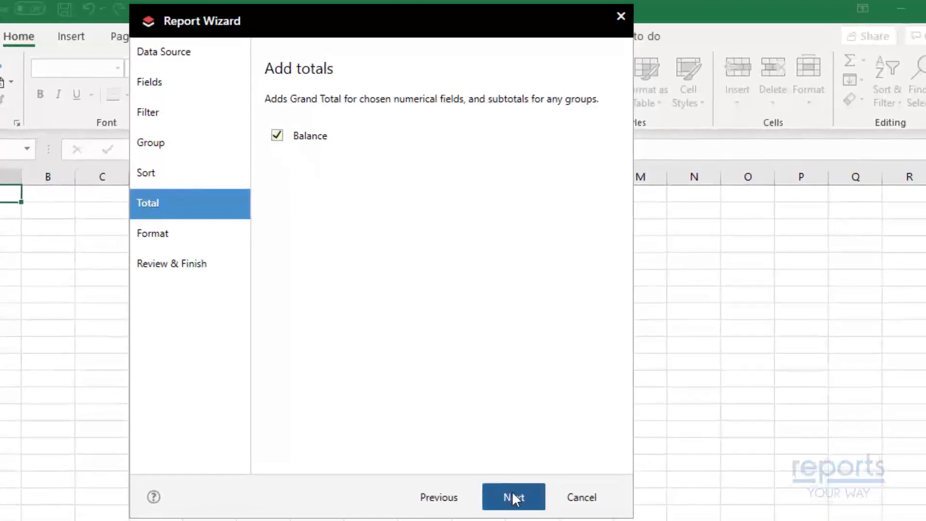
pyautogui.click(513, 487)
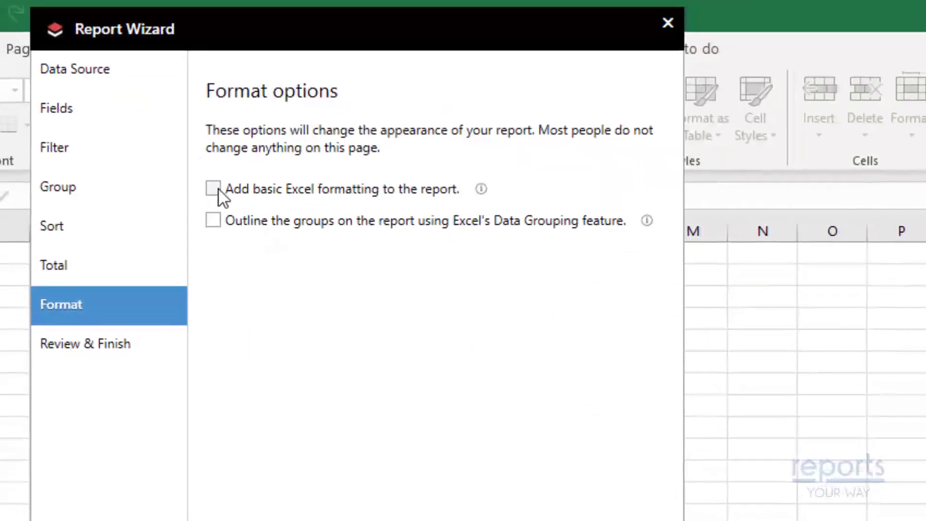
# Step: Enable basic Excel formatting and outlining of groups with Data Grouping, and finish the wizard to generate the report
pyautogui.click(206, 191)
pyautogui.click(230, 209)
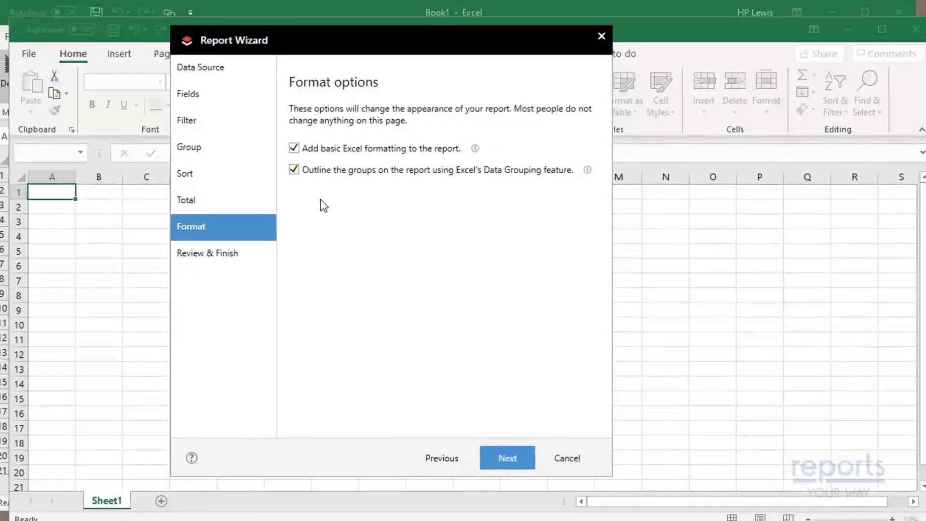
pyautogui.click(508, 450)
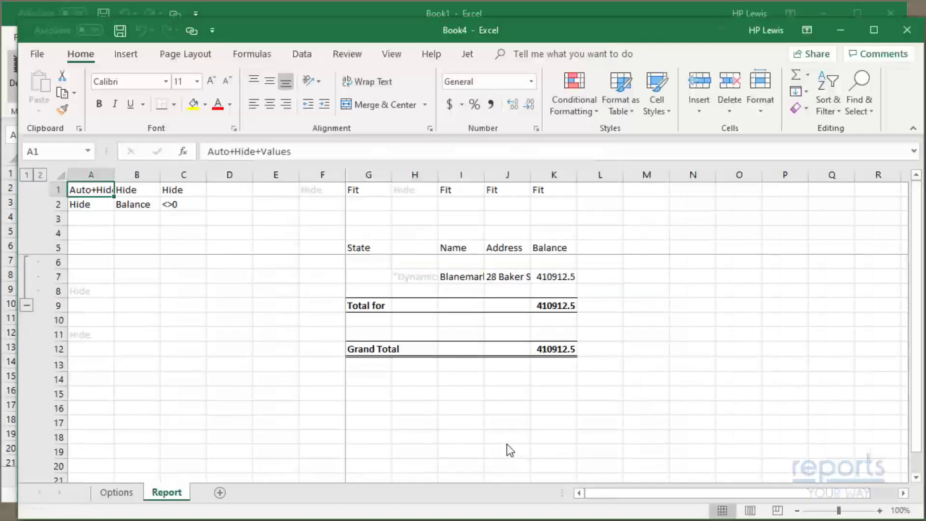
# Step: Apply the comma number format to the Balance values from the detail row through the Grand Total, K7:K12
pyautogui.click(557, 349)
pyautogui.moveTo(557, 350); pyautogui.dragTo(560, 276)
pyautogui.click(491, 104)
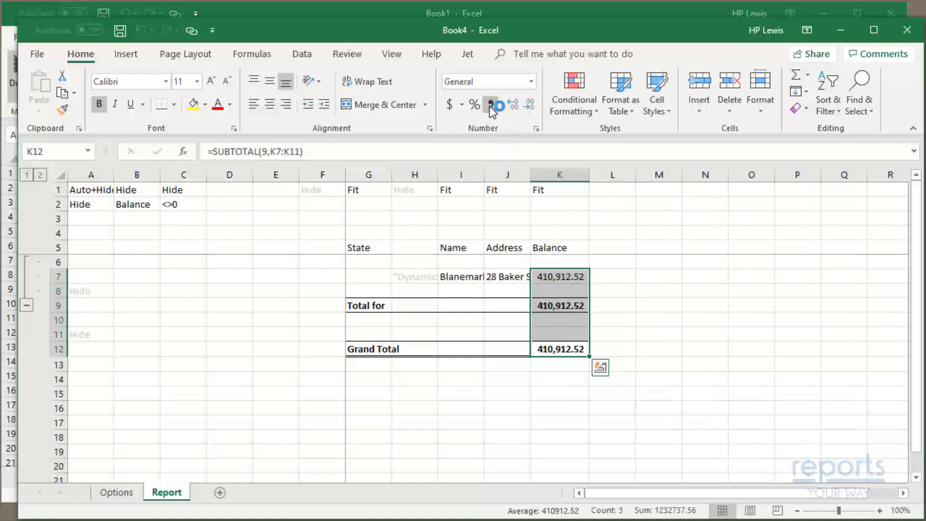
pyautogui.click(322, 204)
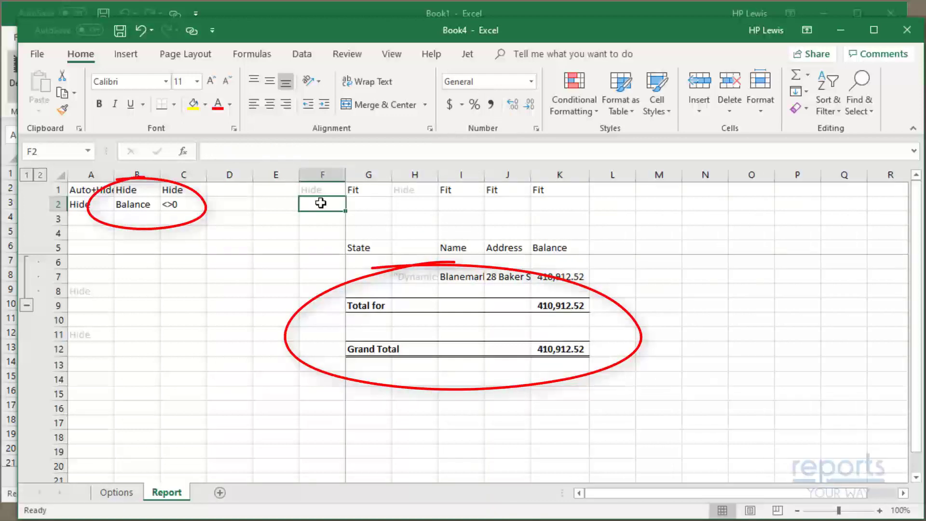
# Step: Run the report with the Balance option at <>0, and expand the GA and FL state groups
pyautogui.click(466, 55)
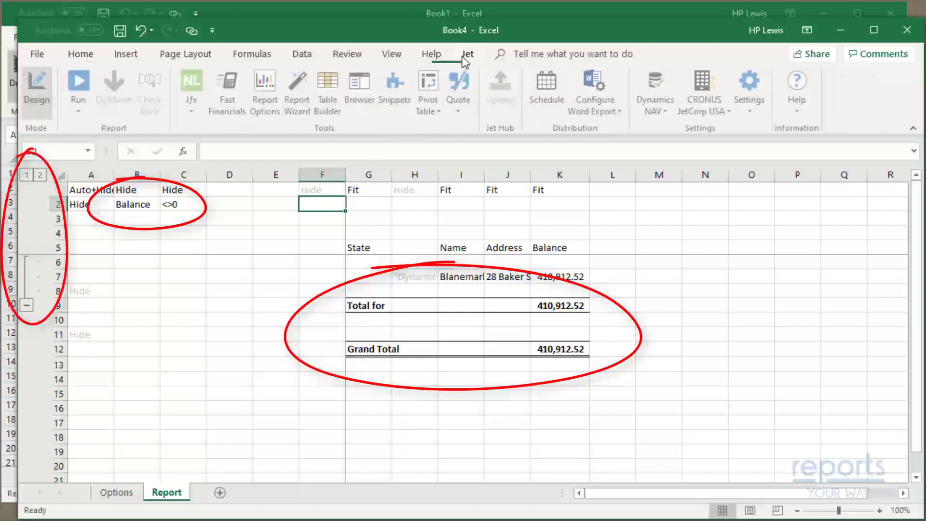
pyautogui.click(72, 85)
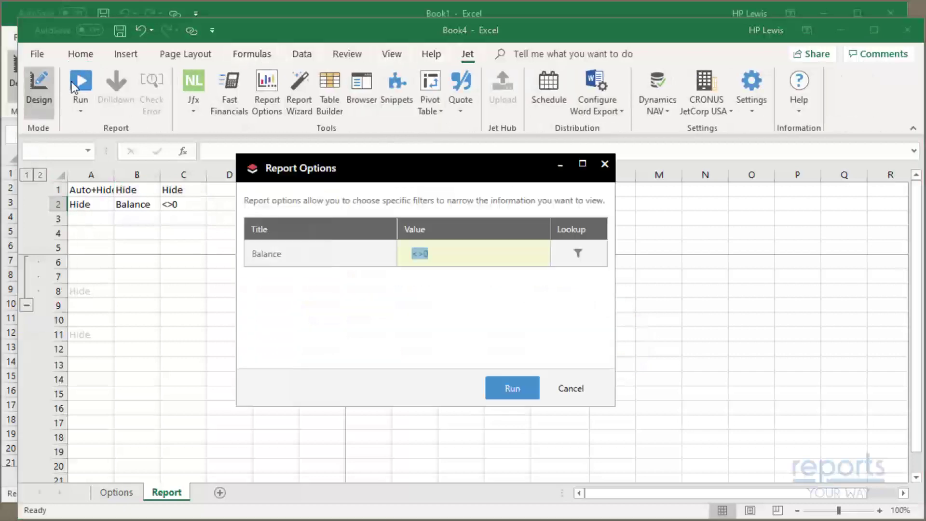
pyautogui.click(513, 389)
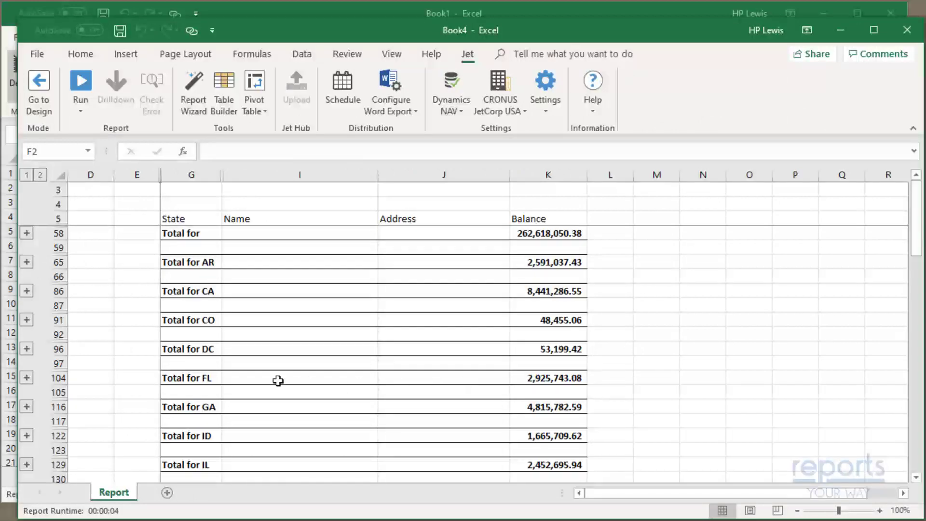
pyautogui.click(27, 405)
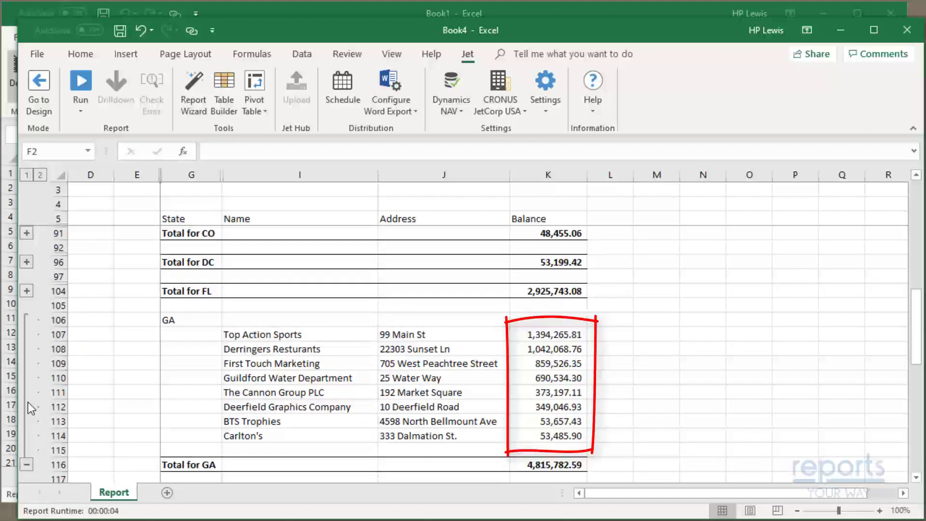
pyautogui.click(27, 290)
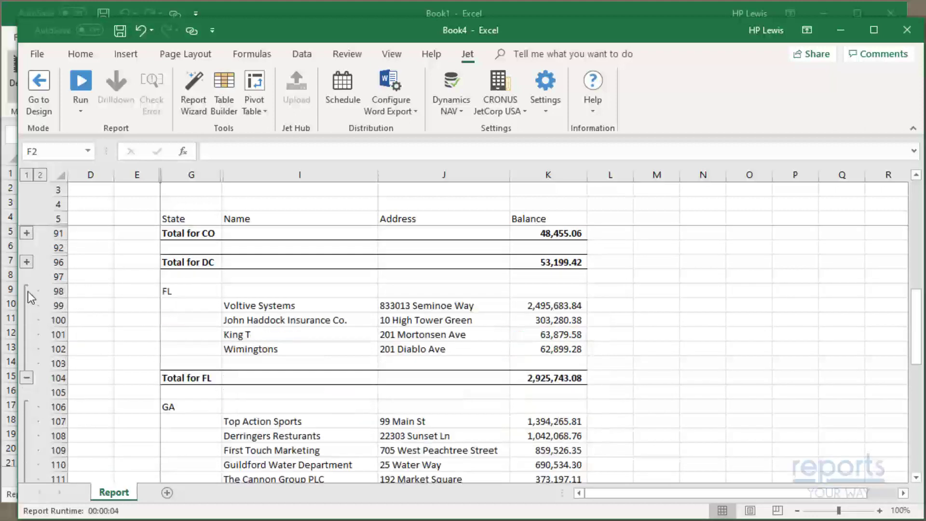